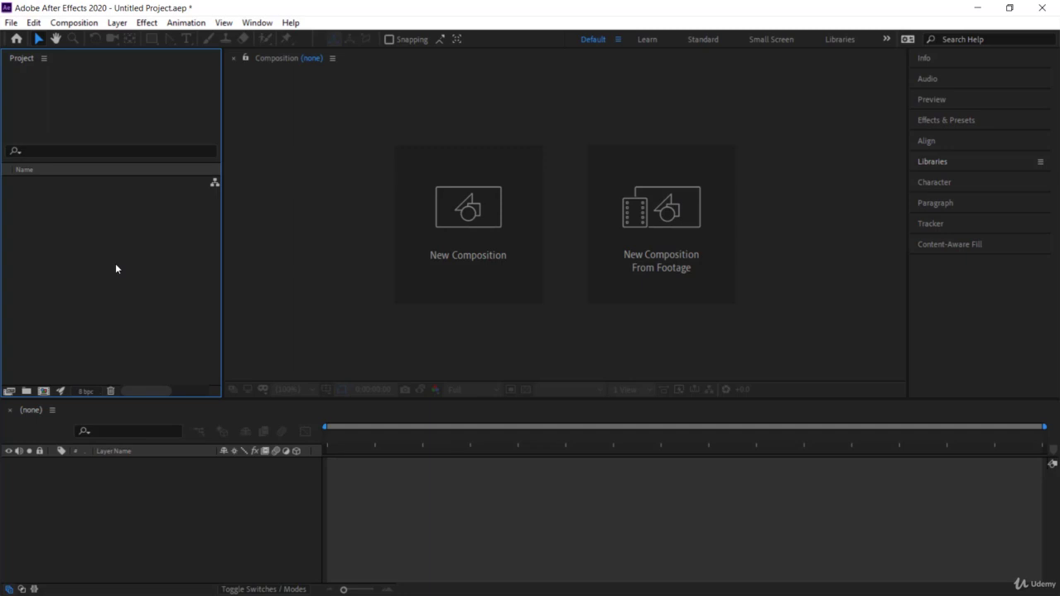
Step: Import the Sky-1 Illustrator file as 'Composition - Retain Layer Sizes'
click(103, 262)
click(49, 89)
click(99, 216)
right_click(92, 226)
mouse_move(127, 292)
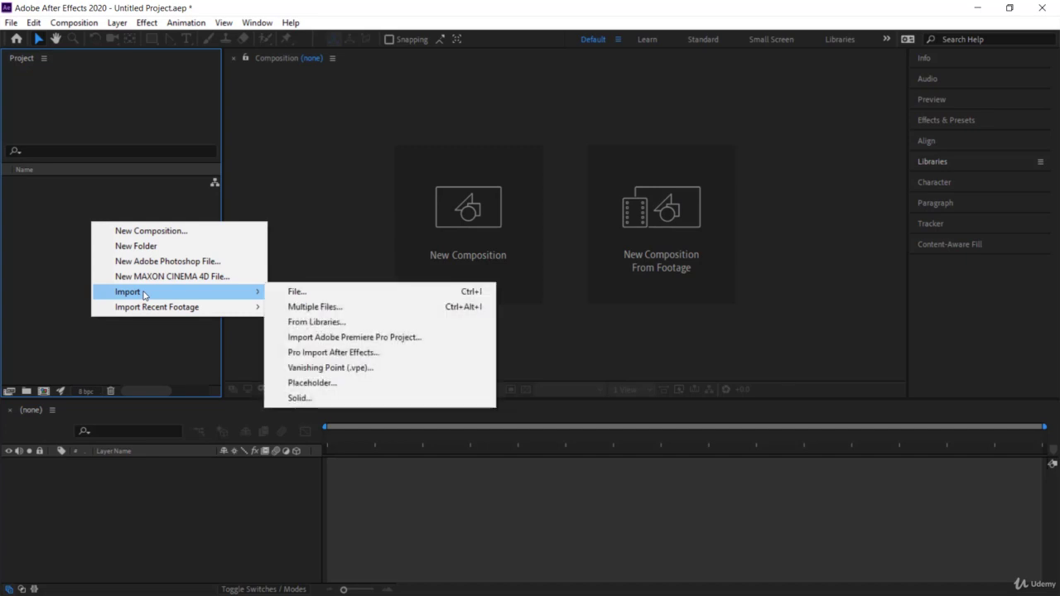
click(292, 293)
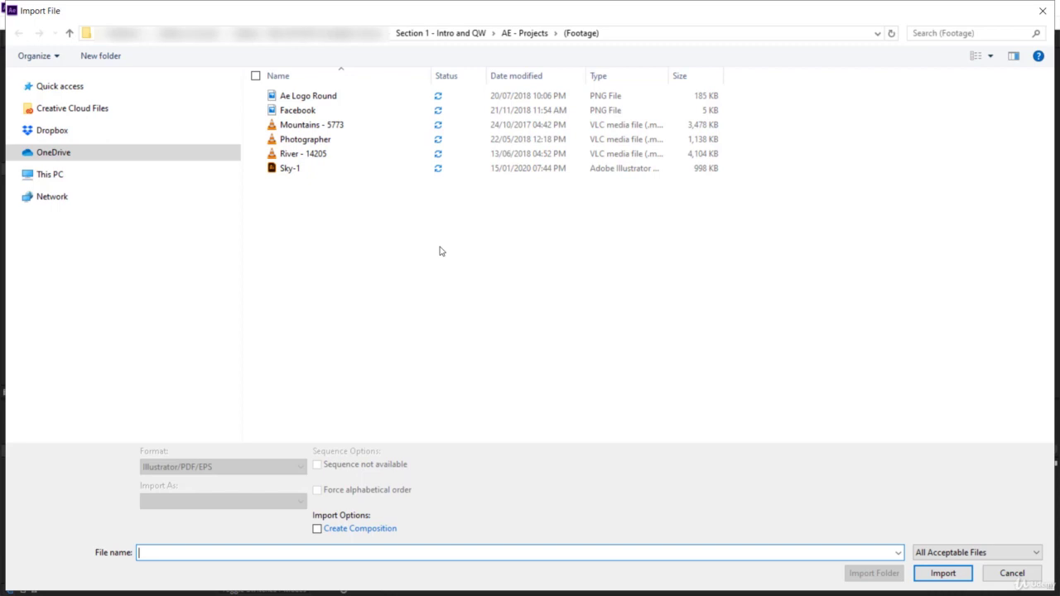
click(294, 170)
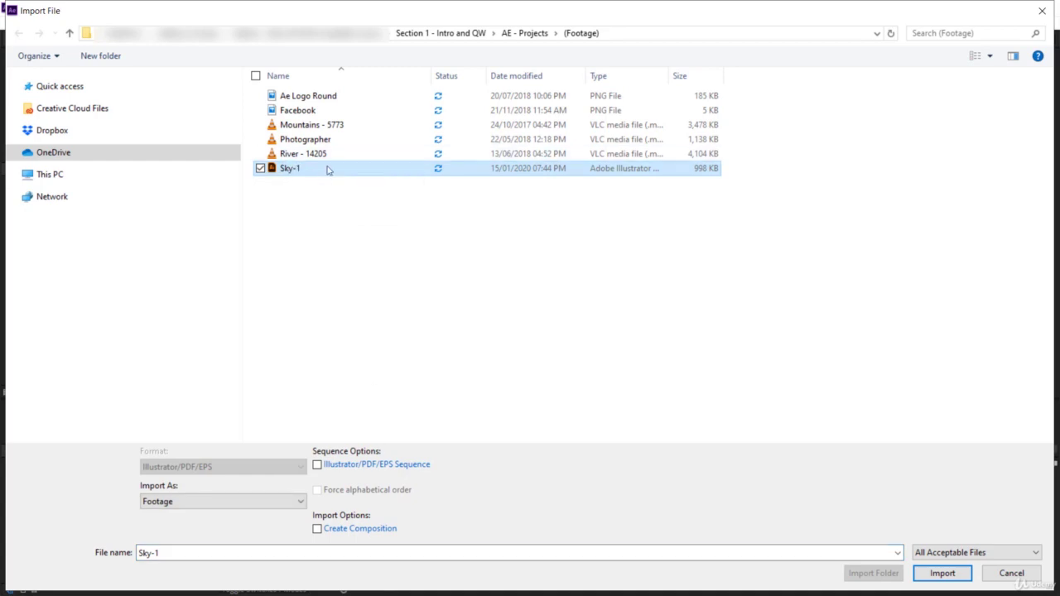
click(180, 501)
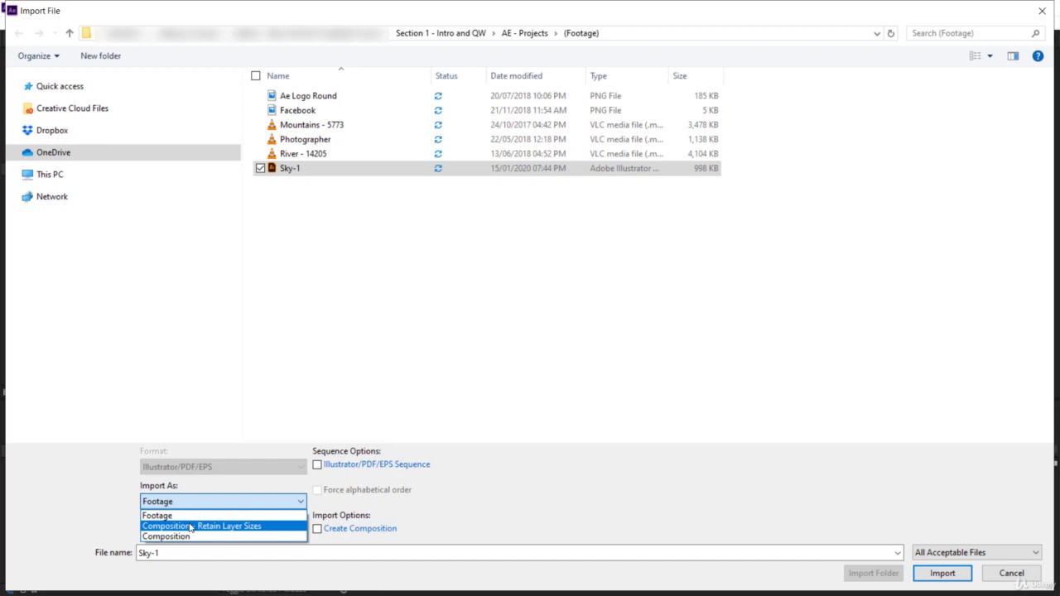
click(191, 527)
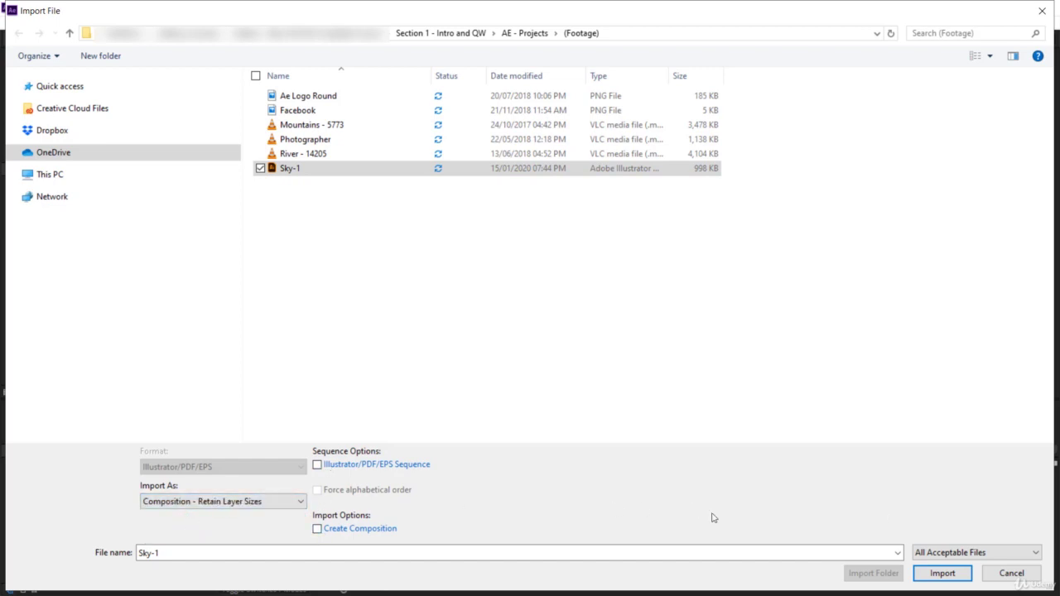
click(935, 574)
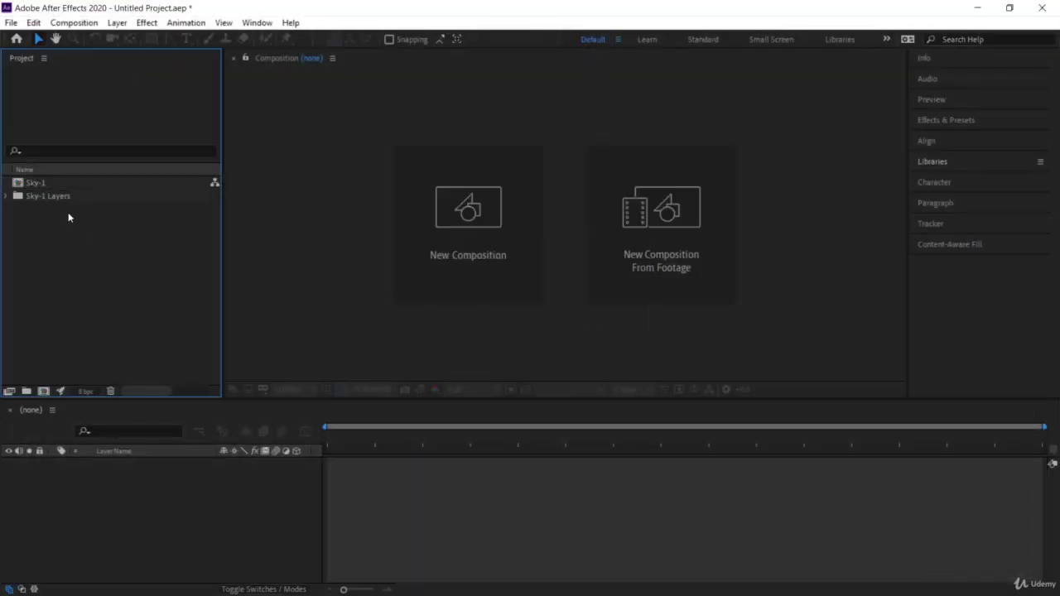
Step: Expand the Sky-1 Layers folder, preview the Airoplane Red and BG files, and select Sky-1
click(38, 196)
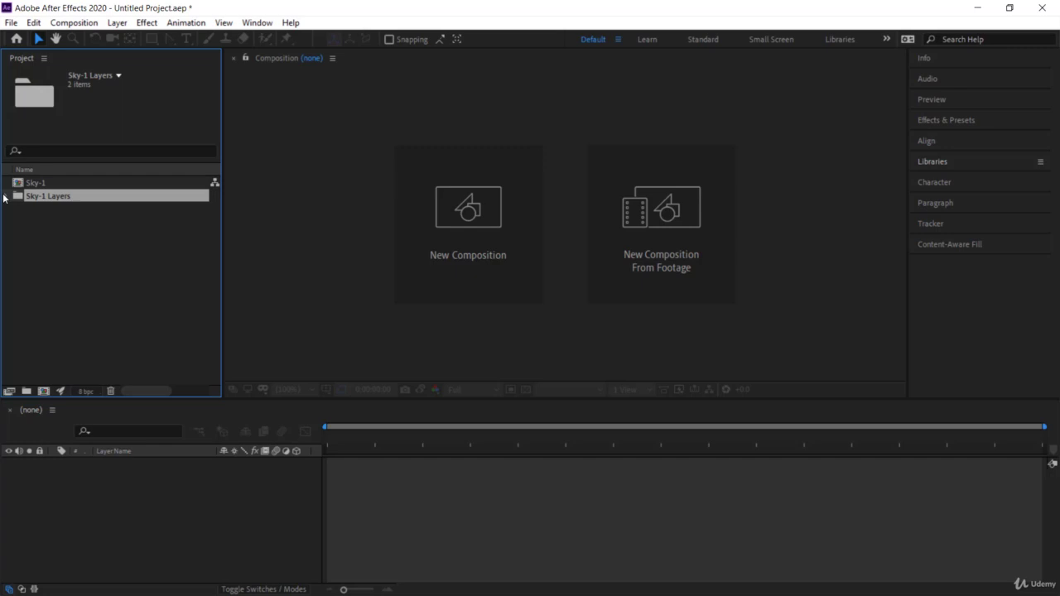
click(6, 196)
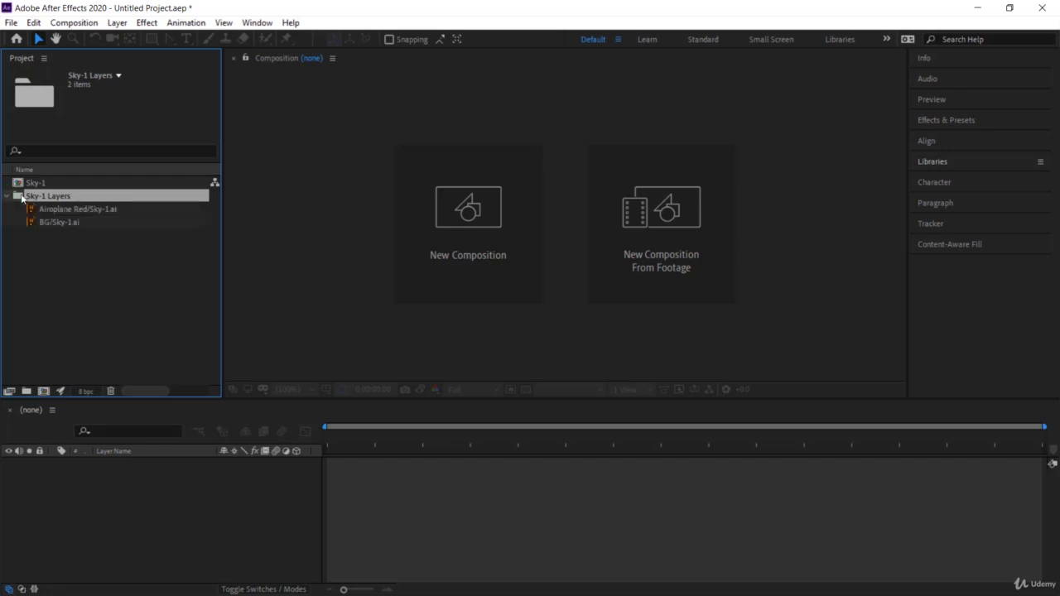
click(7, 194)
click(8, 195)
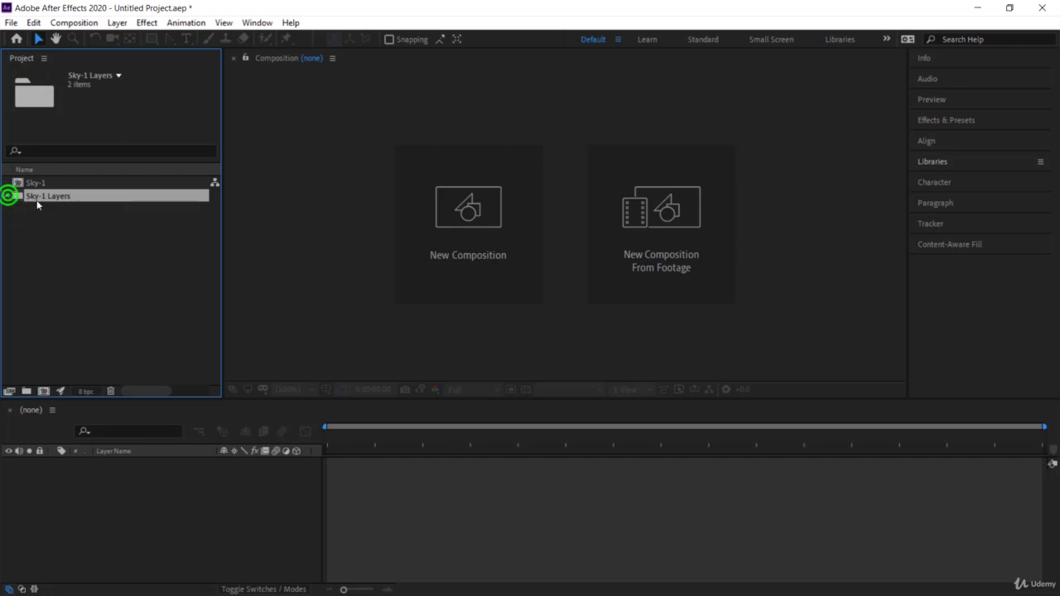
click(58, 209)
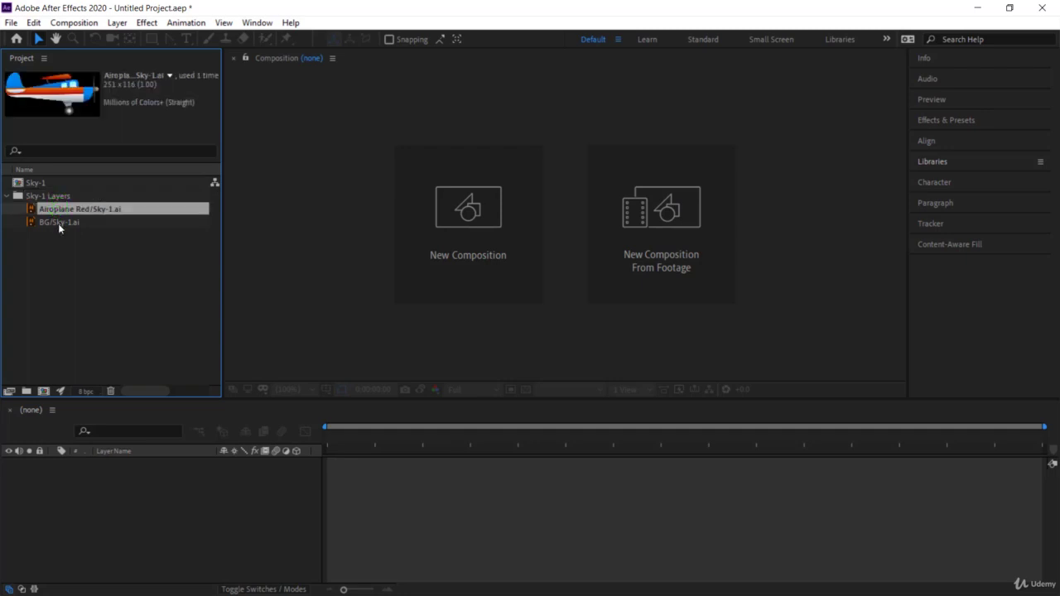
click(58, 224)
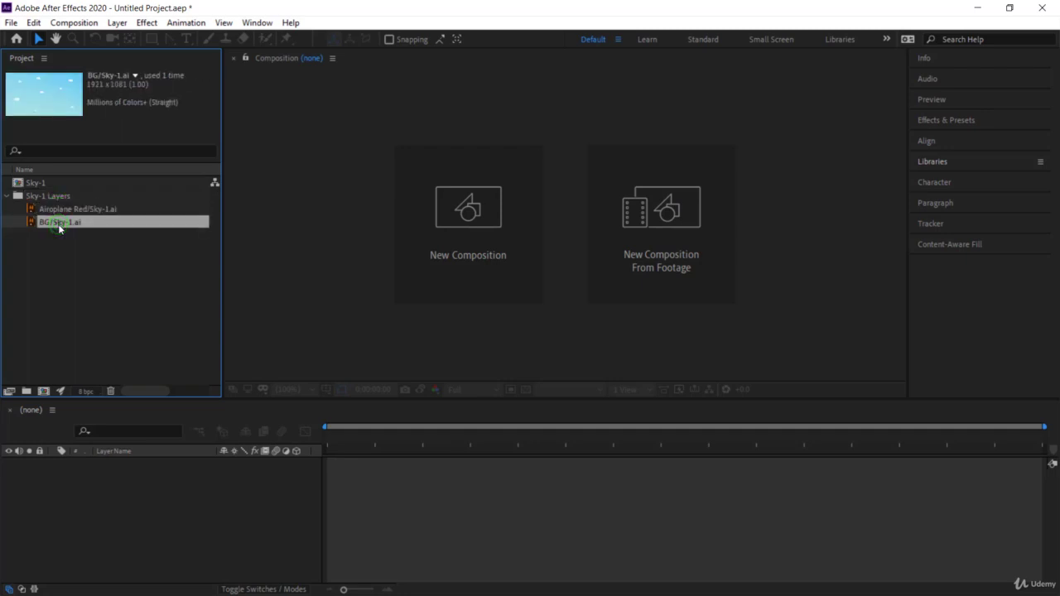
click(36, 183)
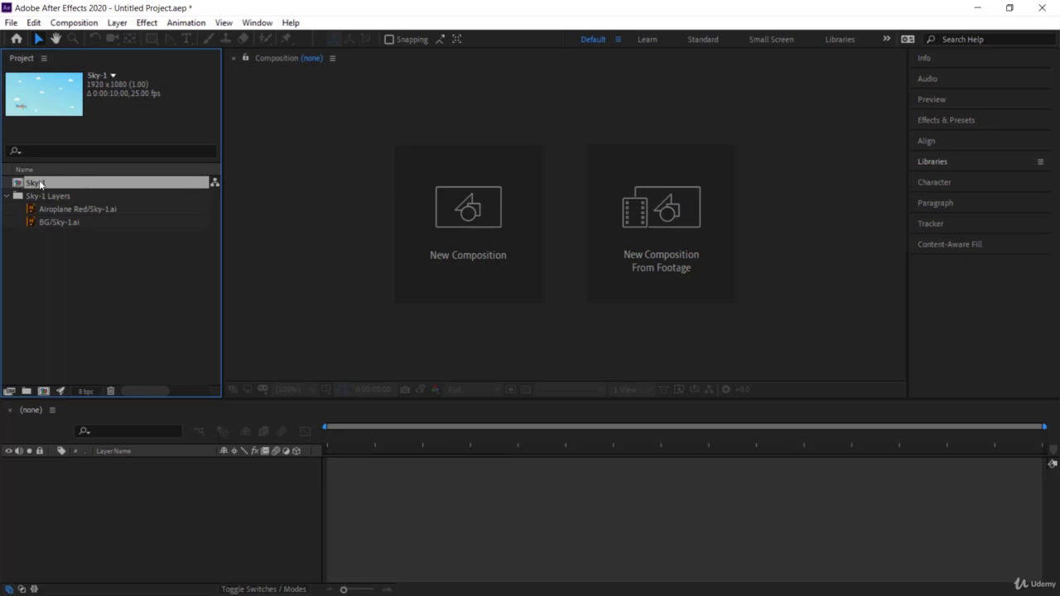
Step: Open the Sky-1 composition and try selecting its Airoplane Red and BG layers
double_click(38, 183)
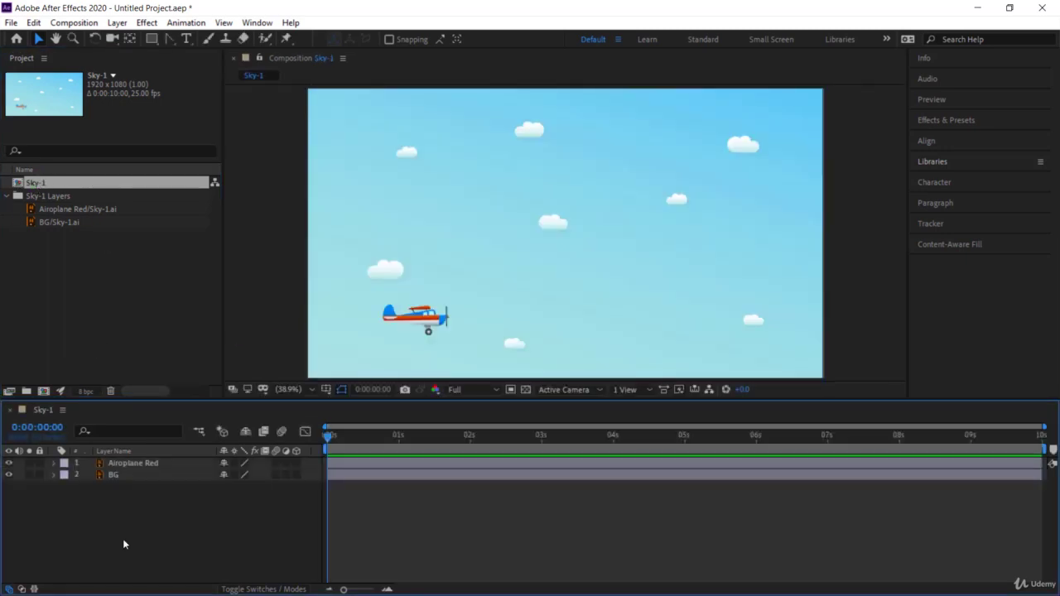
click(128, 464)
click(136, 464)
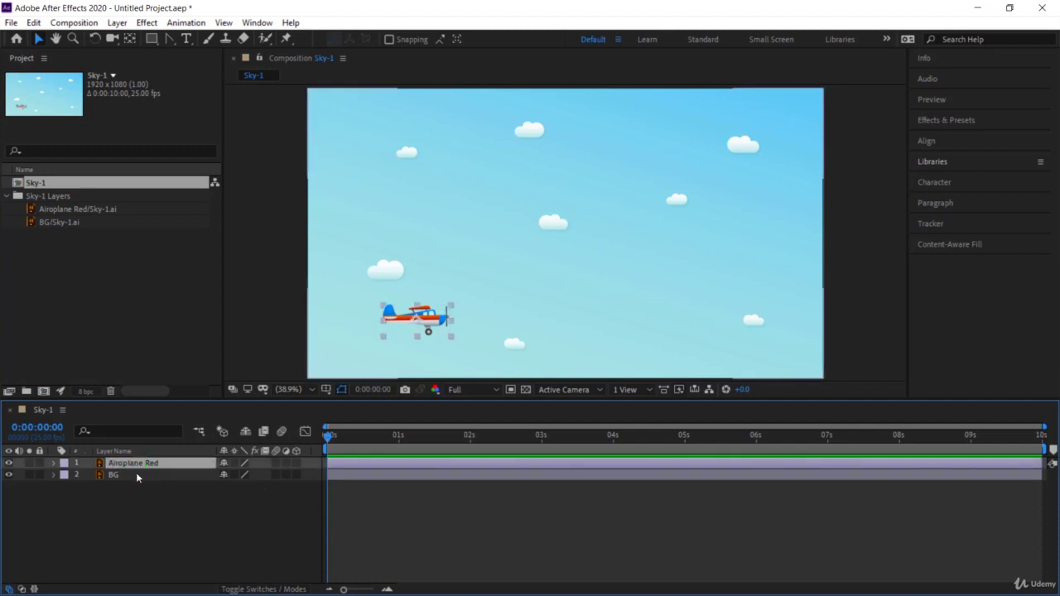
click(137, 478)
click(142, 464)
click(131, 475)
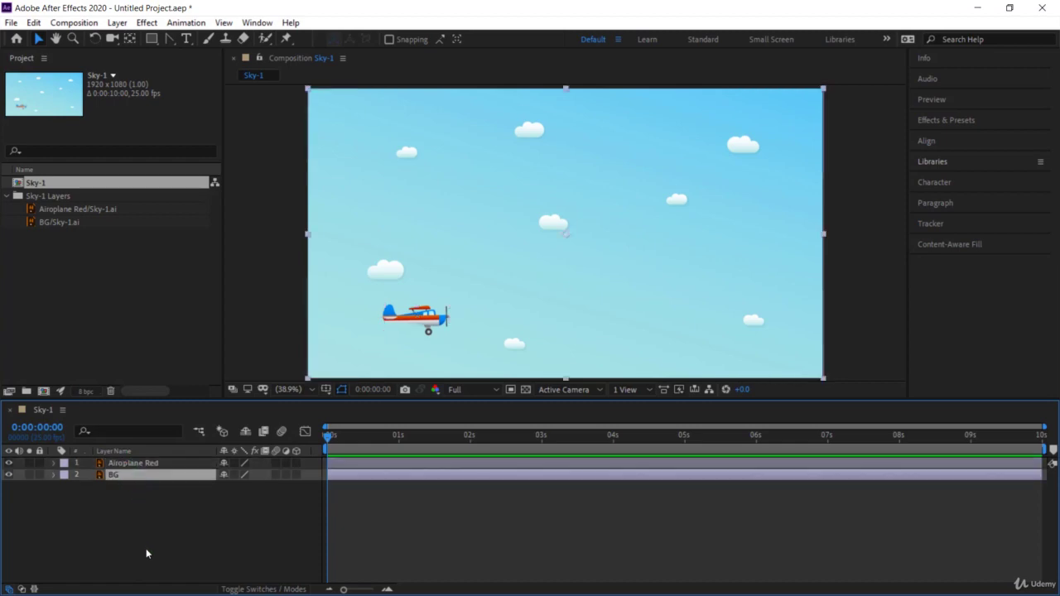
Step: Scrub through the composition timeline and return to the start
mouse_move(328, 437)
mouse_down()
mouse_move(730, 444)
mouse_move(308, 461)
mouse_up()
click(330, 434)
click(330, 435)
drag(362, 435, 287, 456)
Step: Test-move the BG layer, undo the move, lock BG, and select Airoplane Red
drag(522, 301, 509, 258)
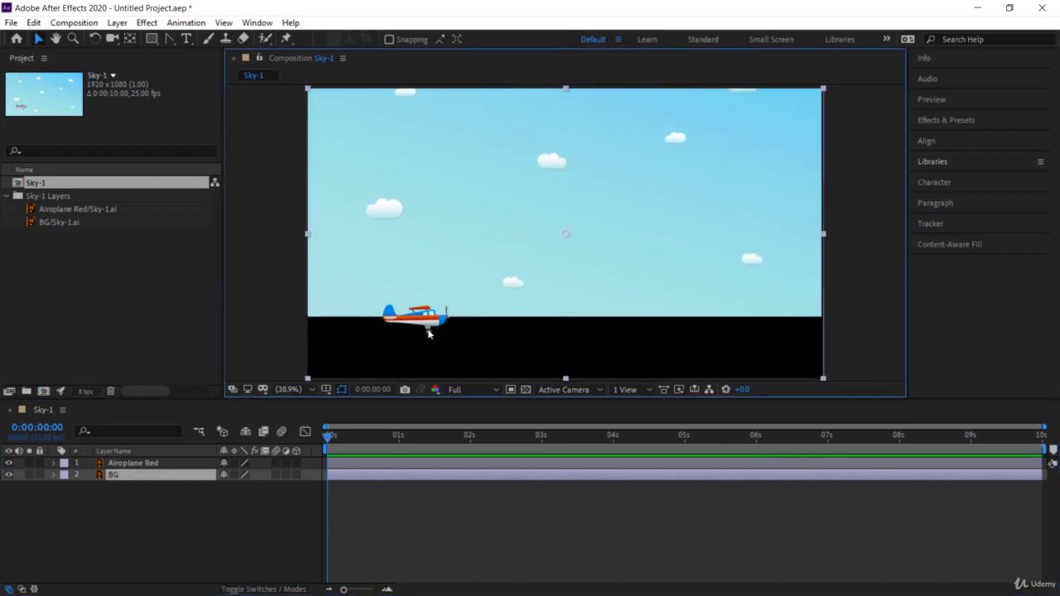
key(ctrl+z)
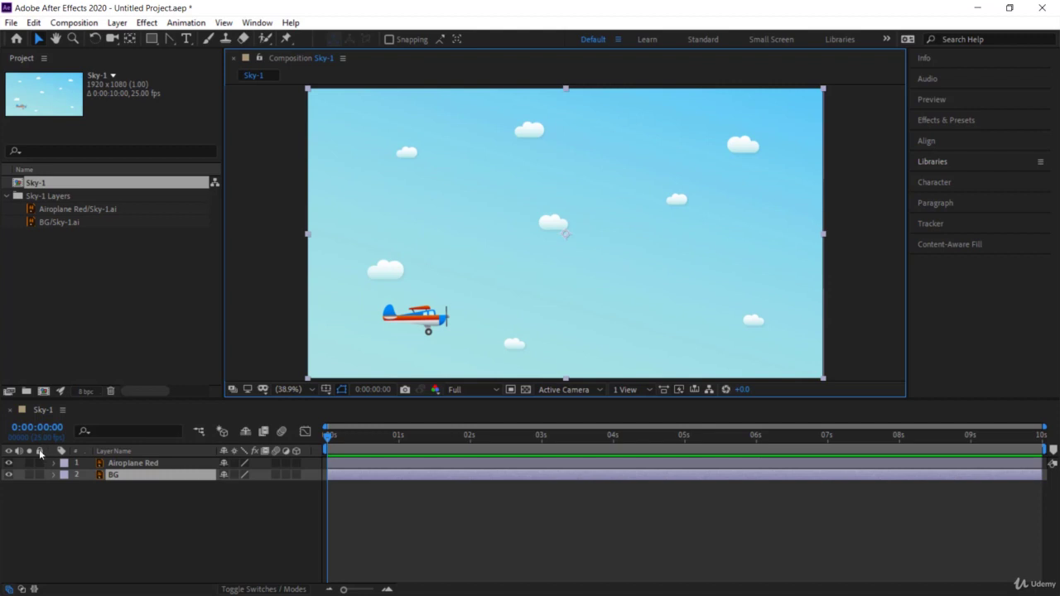
click(38, 475)
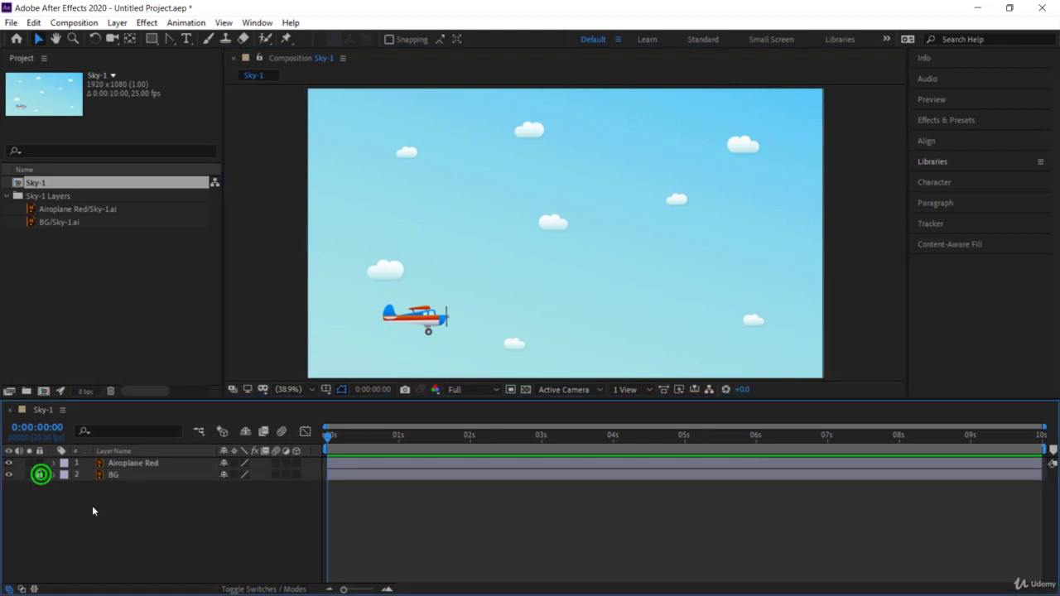
click(158, 466)
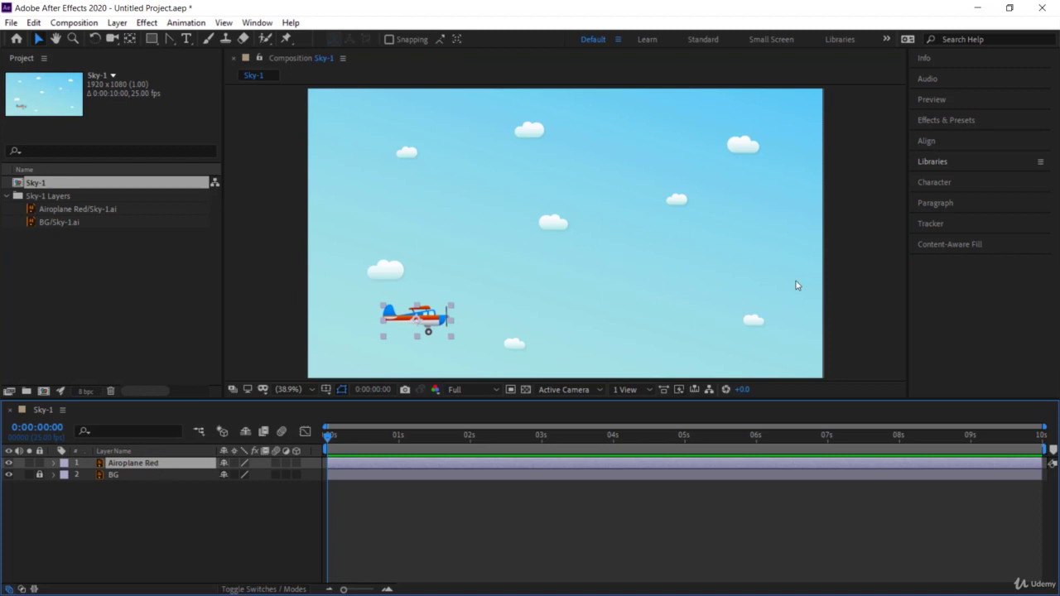
Step: Expand Airoplane Red's Transform properties and try an Anchor Point change, then undo it
click(53, 464)
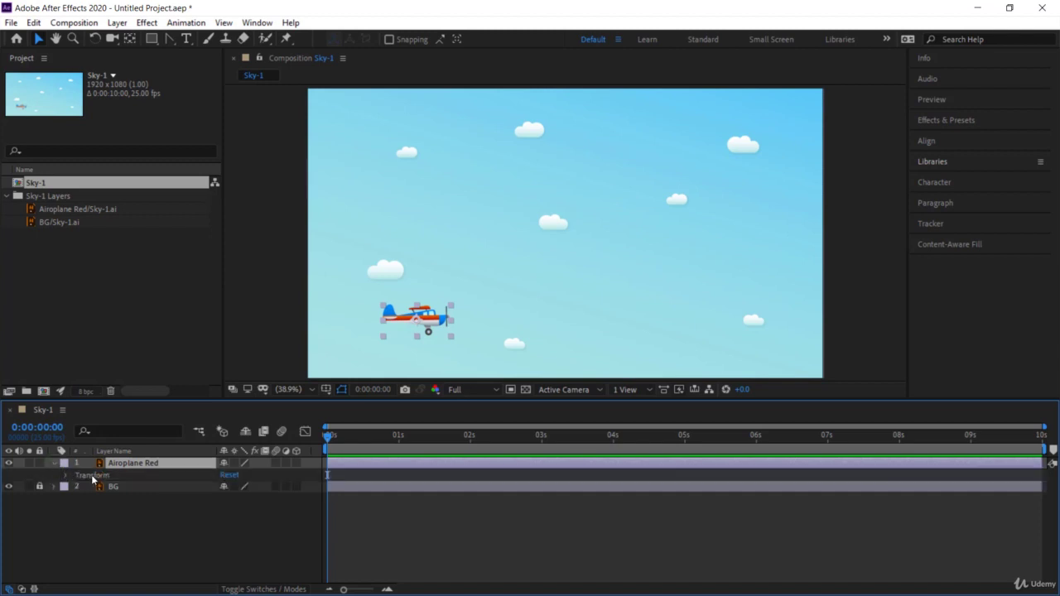
click(91, 477)
click(66, 476)
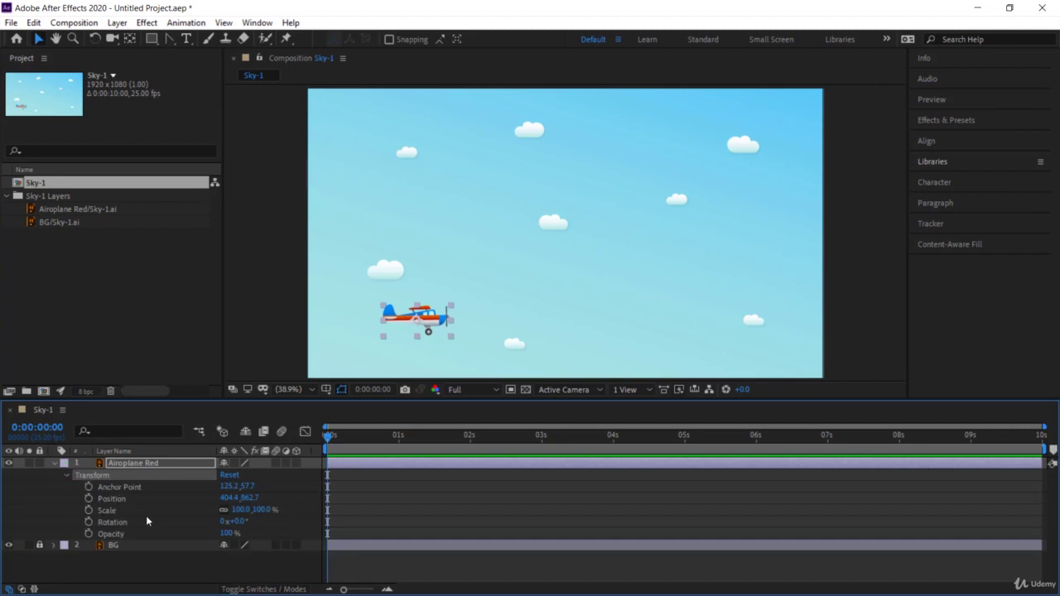
click(122, 487)
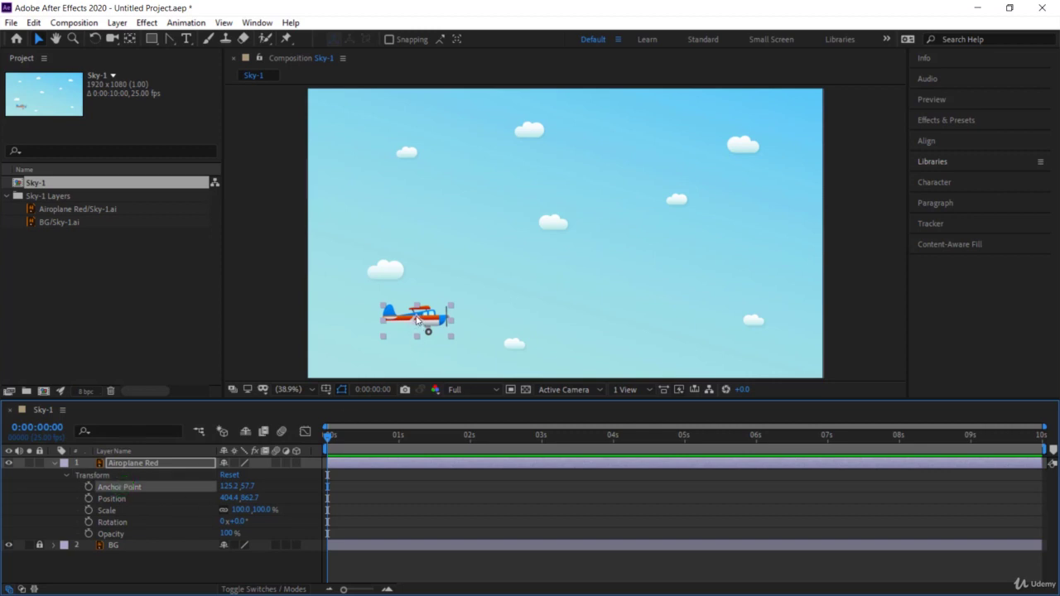
drag(246, 485, 267, 485)
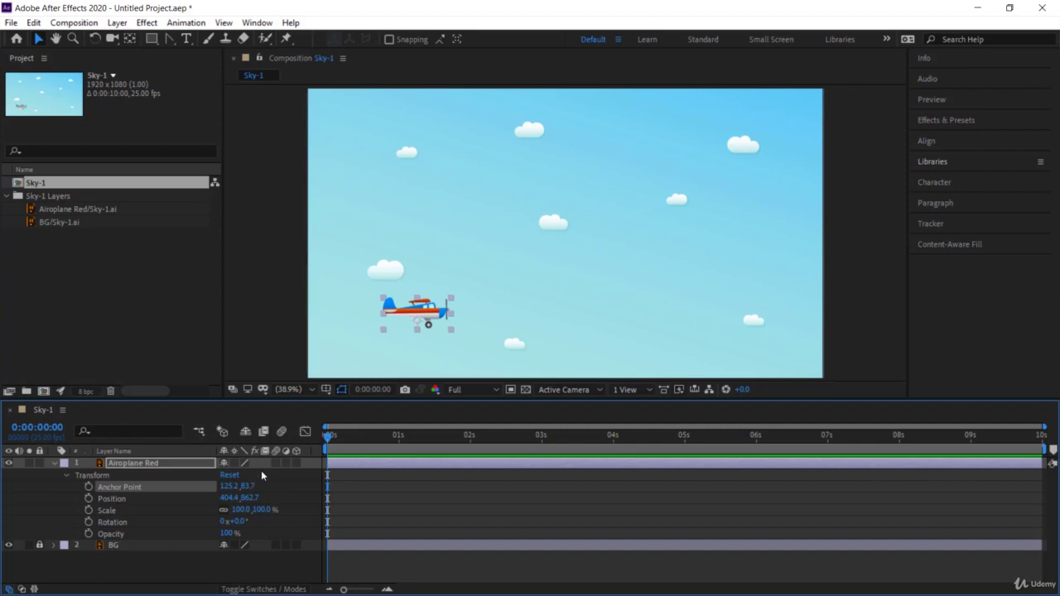
key(ctrl+z)
Step: Try Position, Scale and Rotation changes, then show only Position (404.4, 862.7)
click(135, 498)
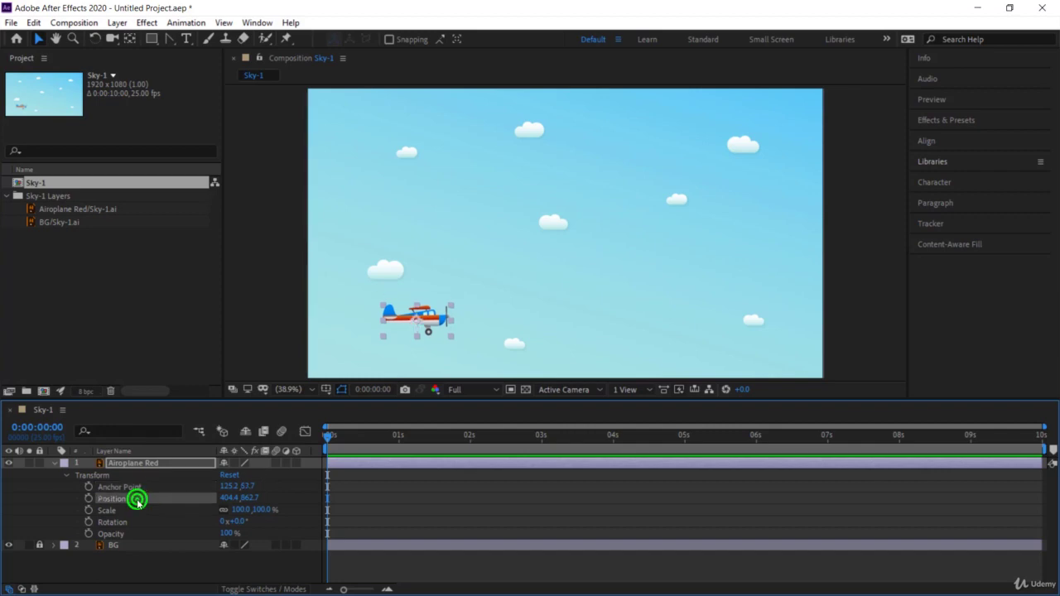
mouse_move(248, 498)
mouse_down()
mouse_move(273, 498)
mouse_move(242, 494)
mouse_up()
drag(240, 510, 271, 514)
key(ctrl+z)
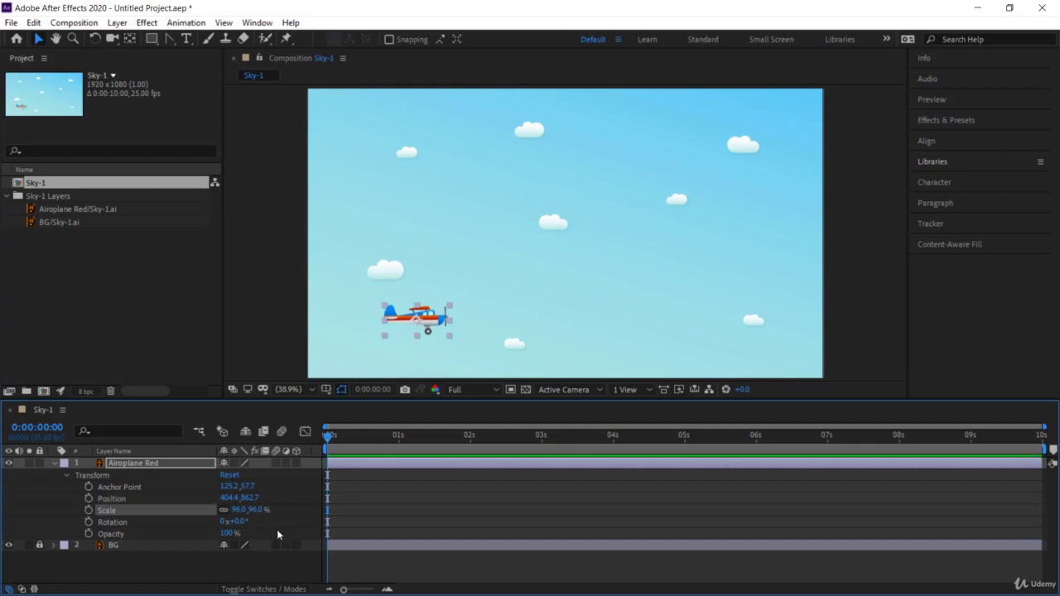
click(232, 522)
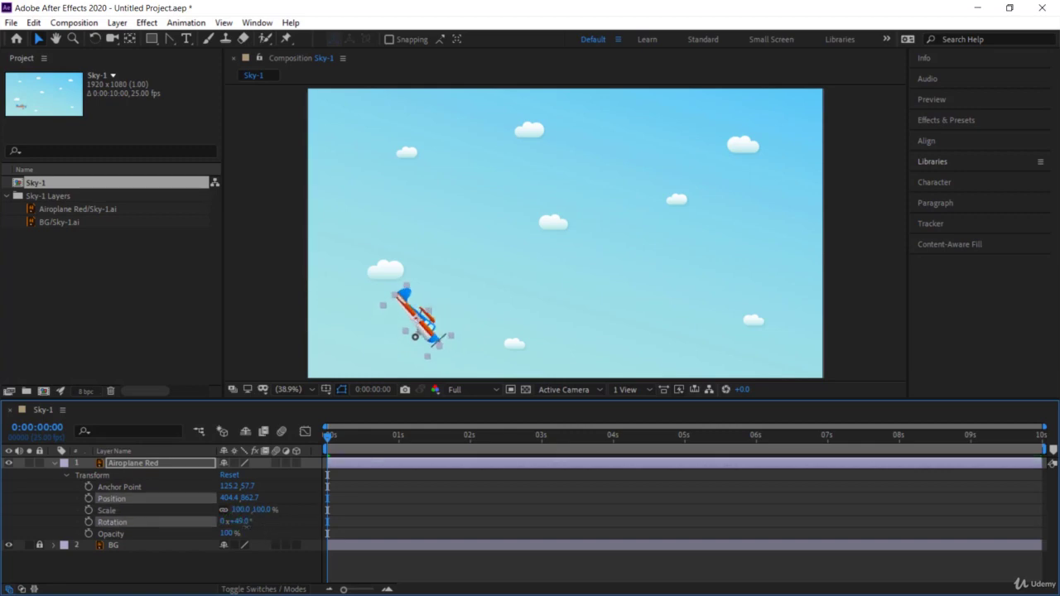
mouse_move(233, 522)
mouse_down()
mouse_move(268, 532)
mouse_move(169, 534)
mouse_move(279, 534)
mouse_up()
key(ctrl+z)
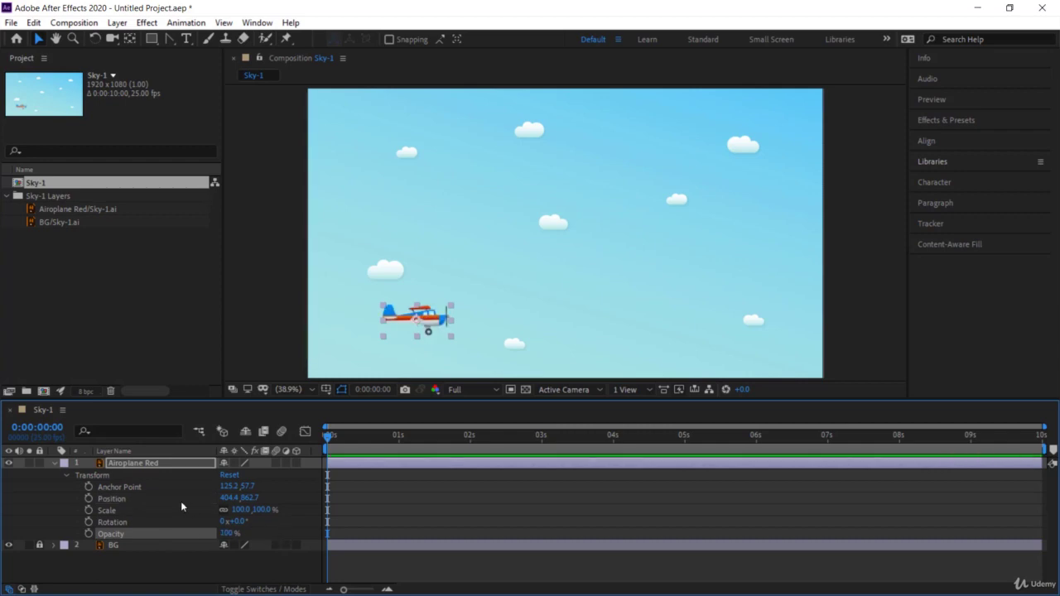
click(157, 500)
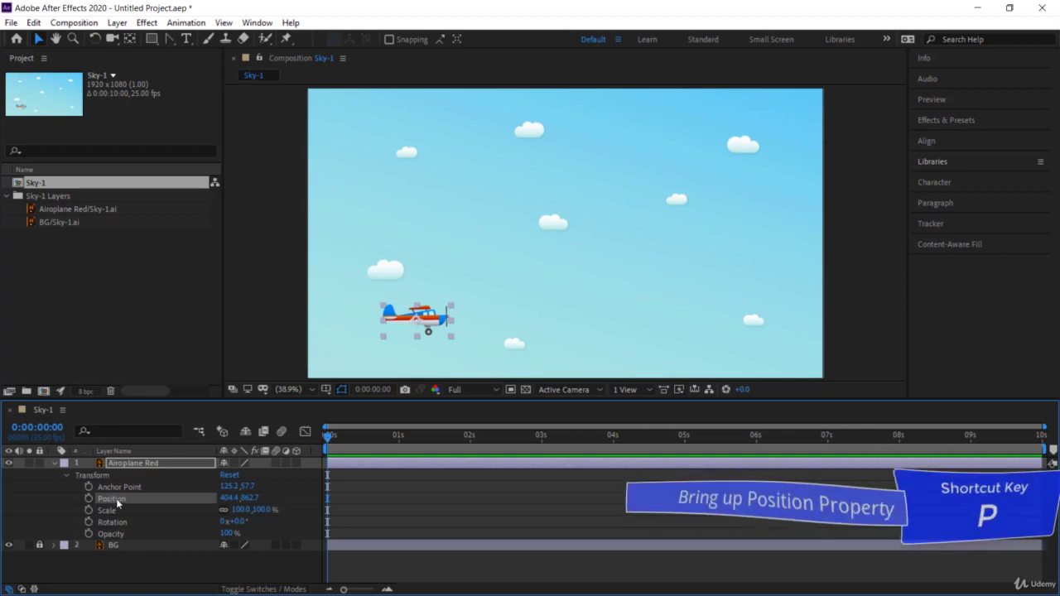
key(p)
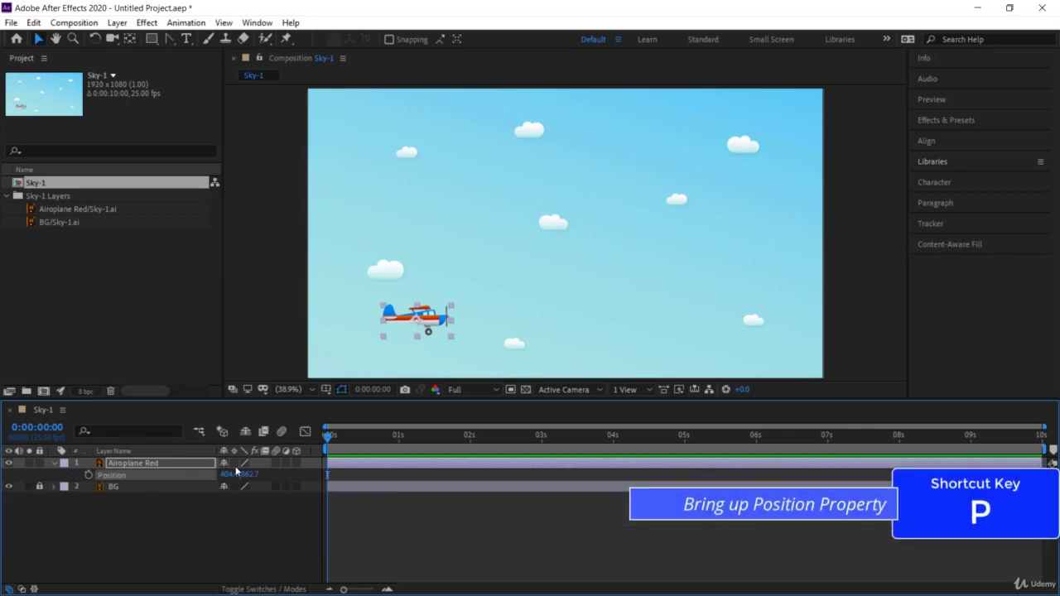